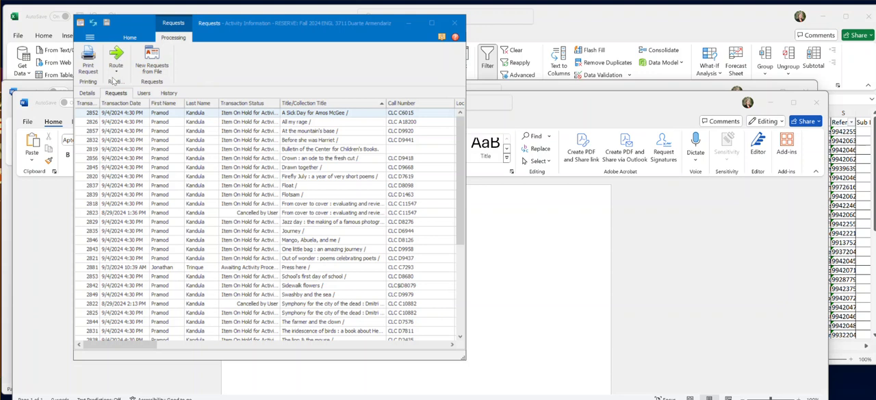
Step: Review the course reserve activity's details and return to its list of requests
left_click(87, 93)
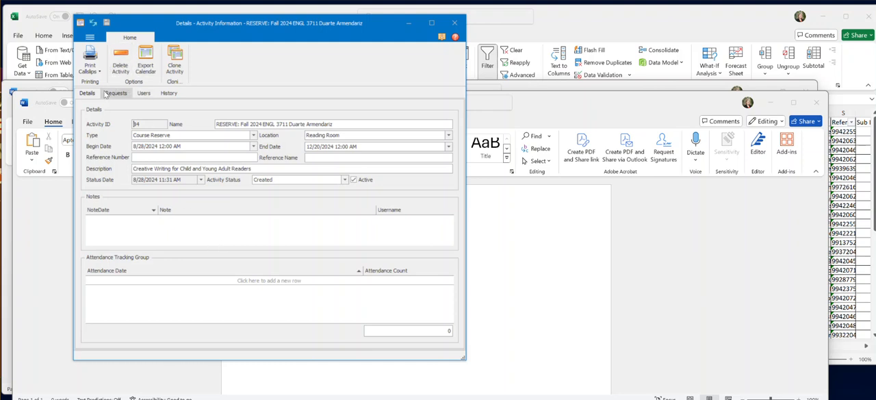
left_click(116, 93)
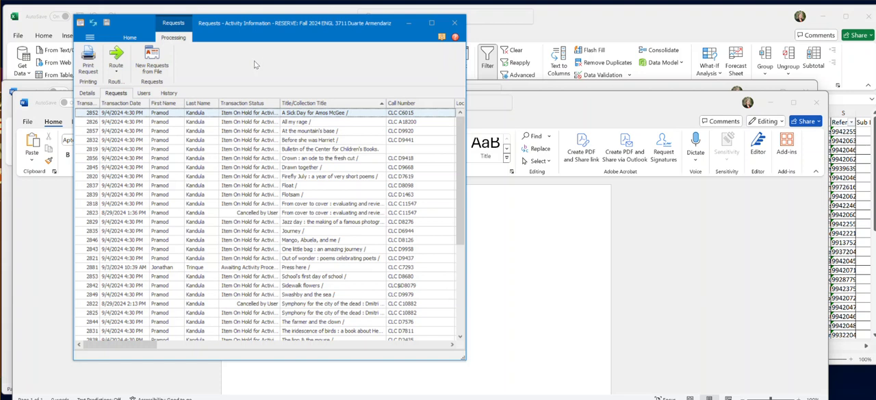
Step: Start exporting the requests list as an Excel spreadsheet to the Desktop folder, and cancel without saving
right_click(244, 104)
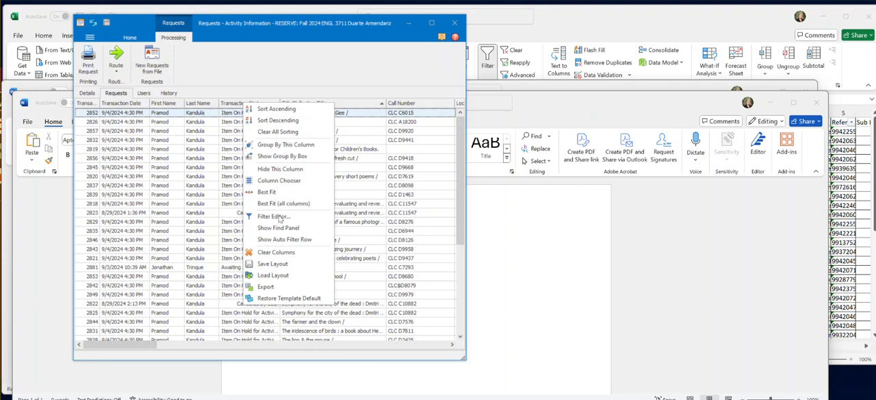
left_click(251, 80)
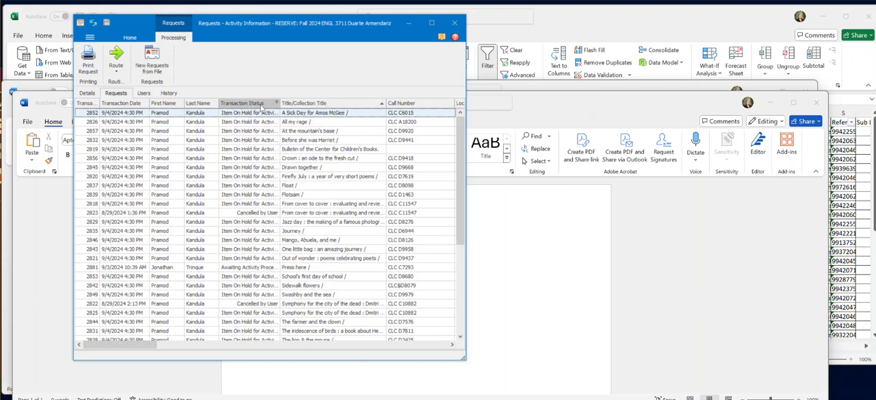
right_click(349, 105)
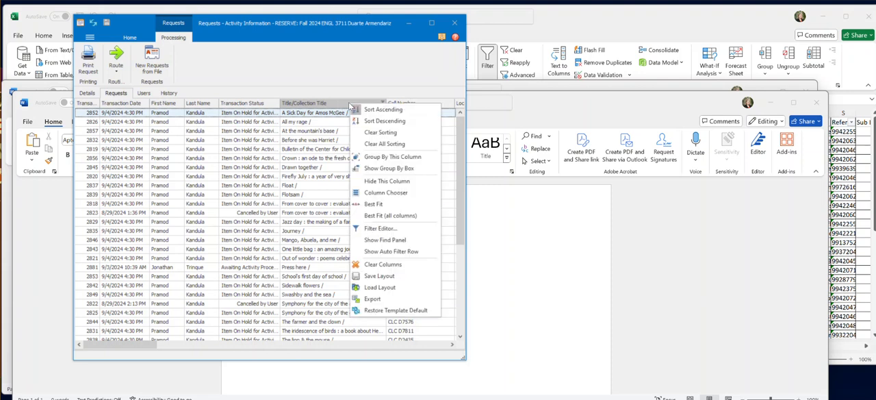
left_click(372, 299)
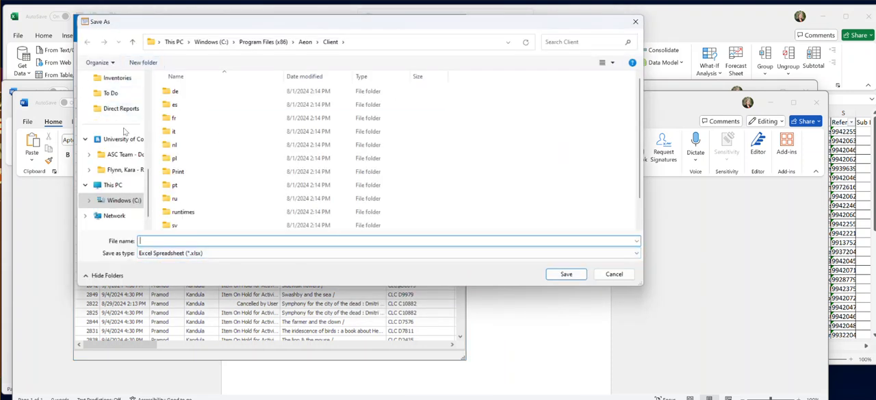
scroll(126, 132, "up", 5)
left_click(118, 125)
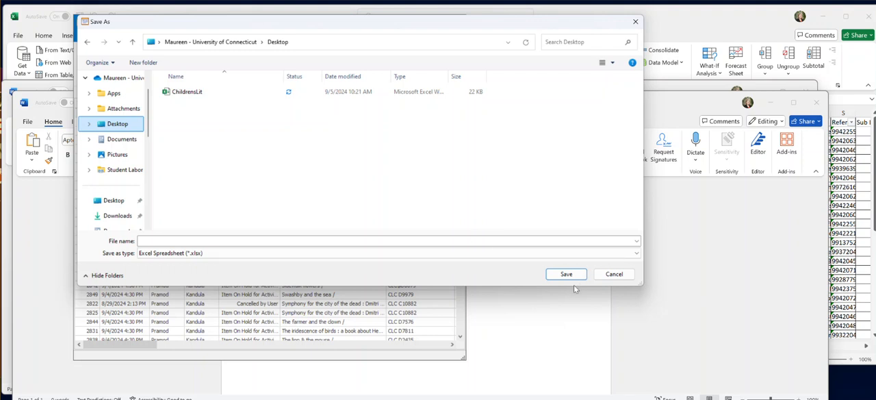
left_click(635, 21)
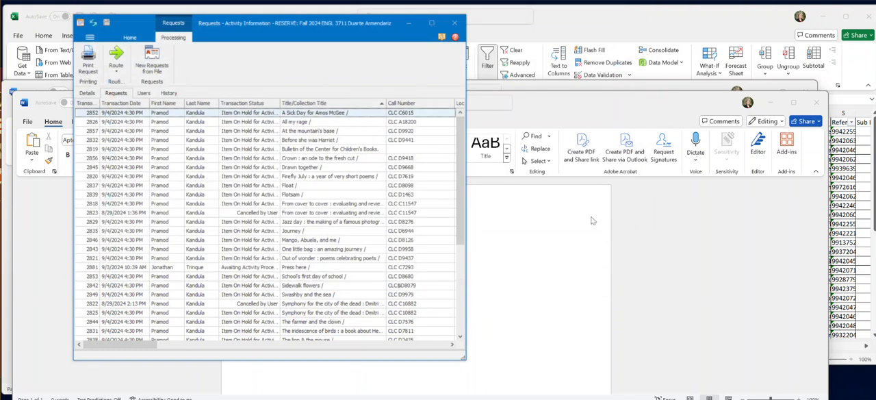
Step: Switch to the ChildrensLit workbook in Excel to examine the exported request data
key("alt+Tab")
key("alt+Tab")
key("alt+Tab")
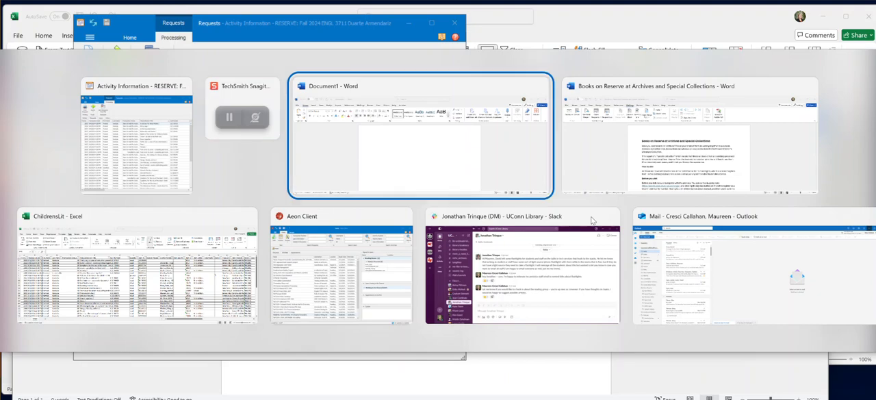
key("alt+Tab")
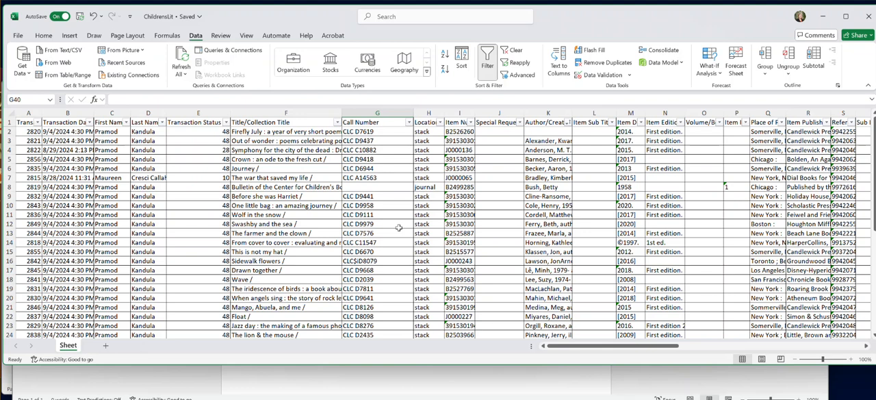
Step: Switch to the blank Word document and start a Directory mail merge in it
left_click(434, 371)
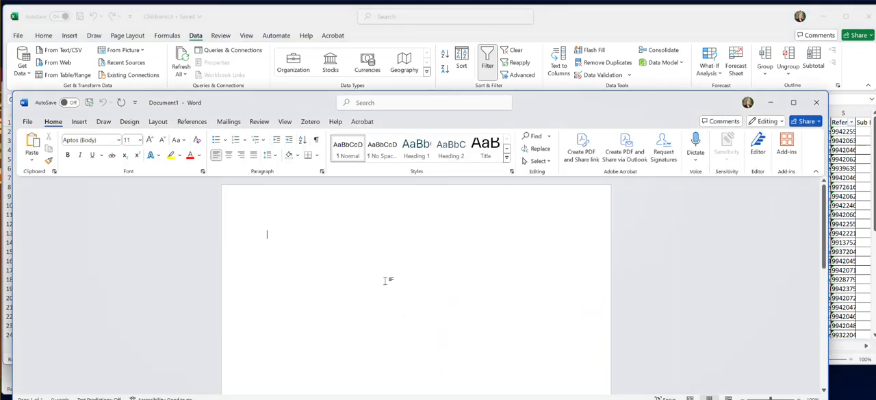
left_click(229, 121)
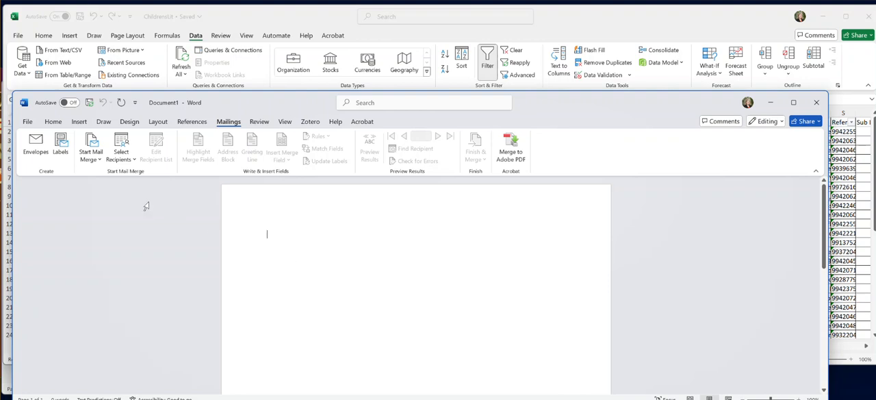
left_click(93, 156)
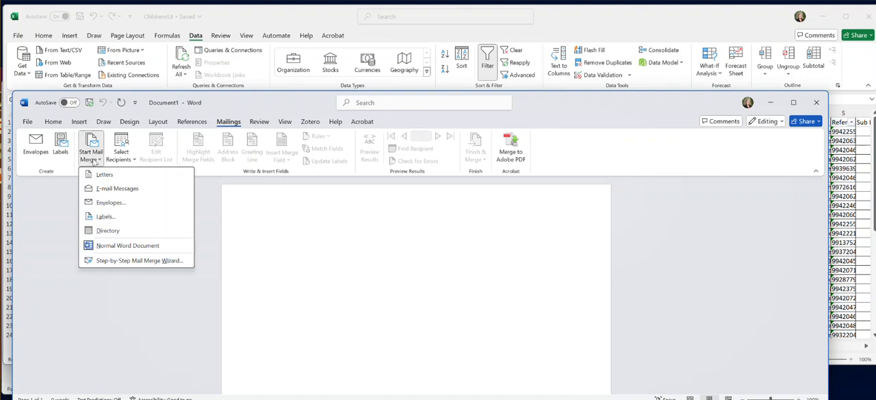
left_click(149, 235)
Step: Use the existing ChildrensLit workbook on the Desktop as recipient list, with table Sheet$ and its first row as column headers
left_click(125, 160)
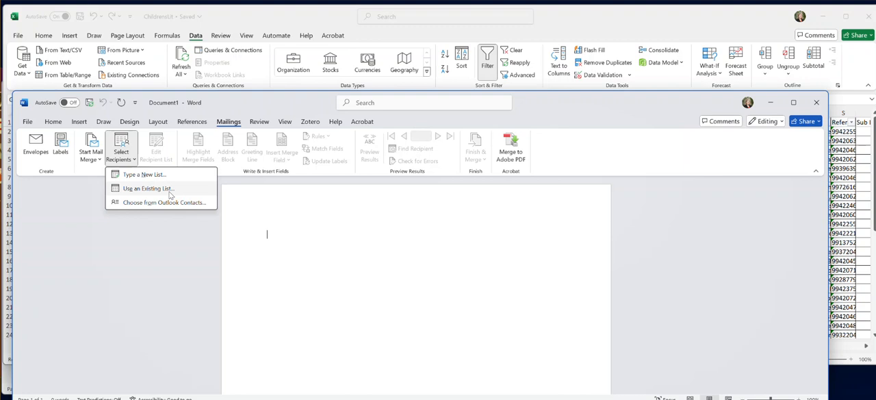
left_click(148, 188)
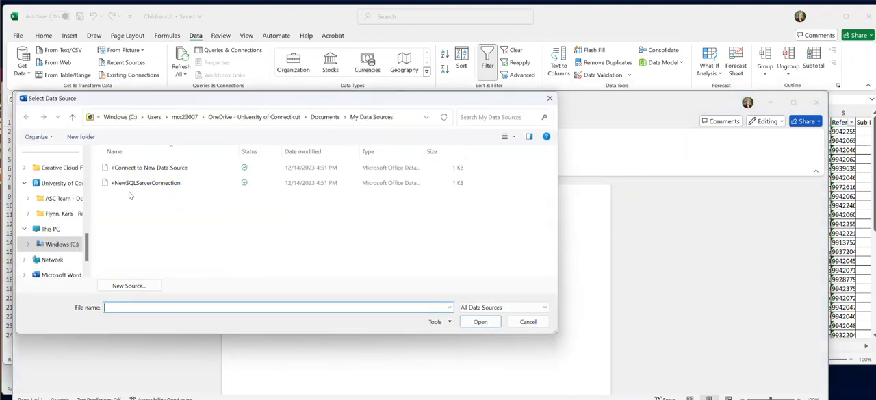
scroll(65, 217, "up", 3)
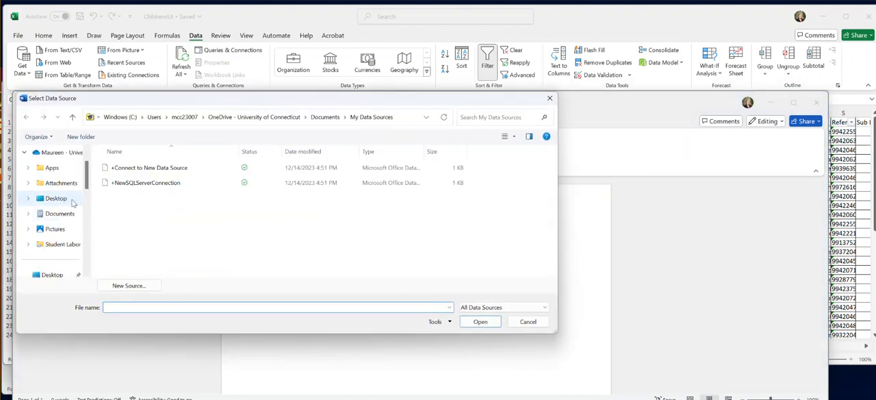
left_click(63, 203)
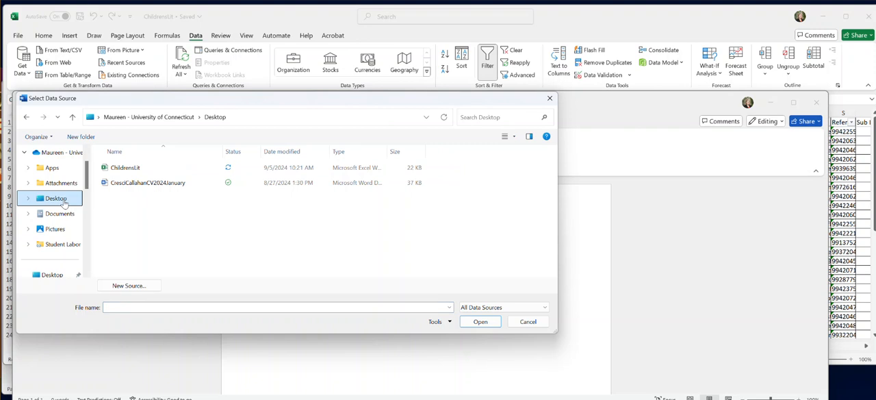
left_click(127, 168)
left_click(483, 321)
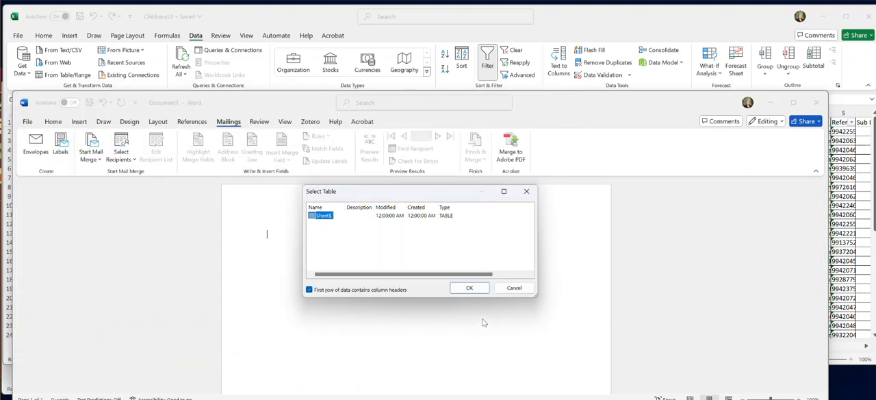
left_click(470, 288)
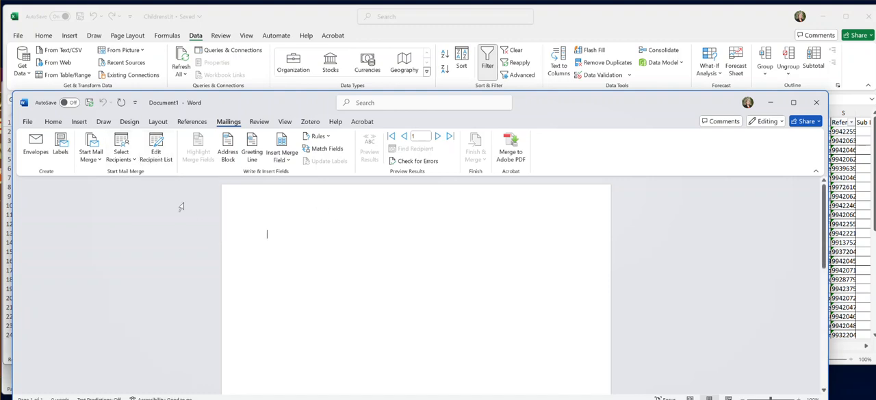
Step: Insert the TitleCollection_Title merge field at the start of the blank document
left_click(130, 158)
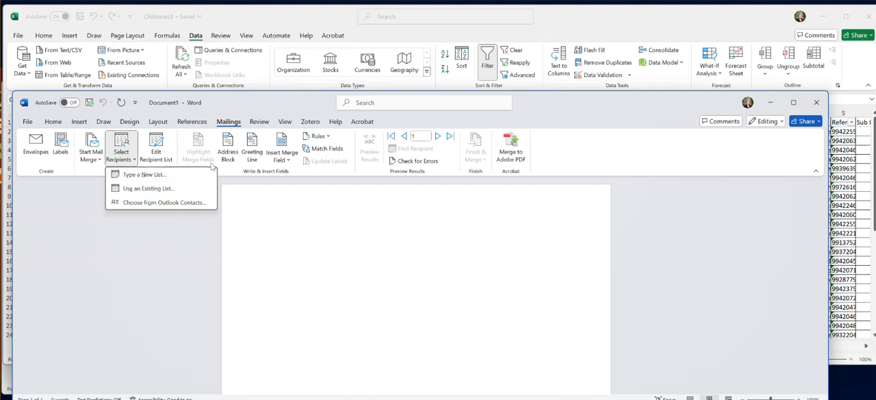
left_click(269, 243)
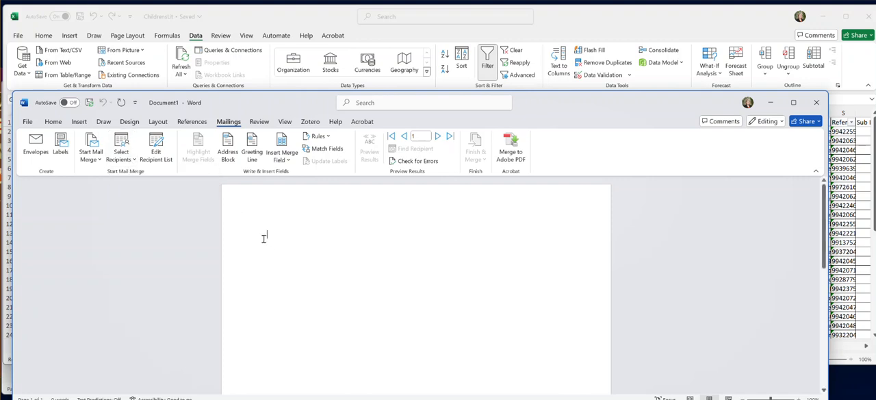
left_click(287, 157)
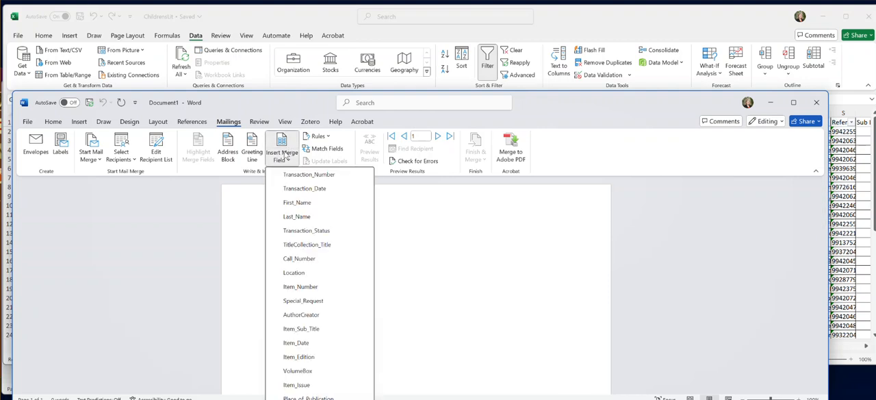
left_click(287, 157)
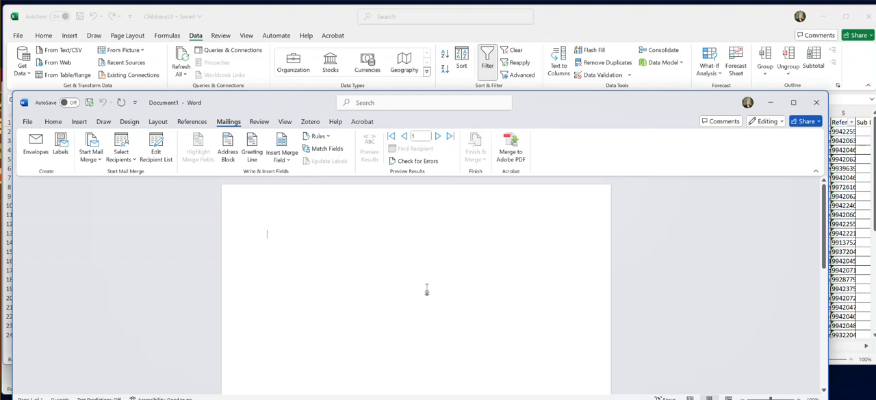
left_click(290, 160)
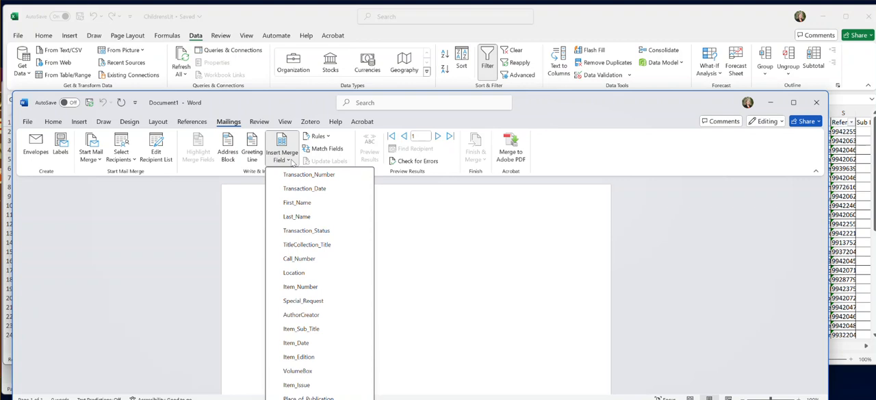
left_click(331, 244)
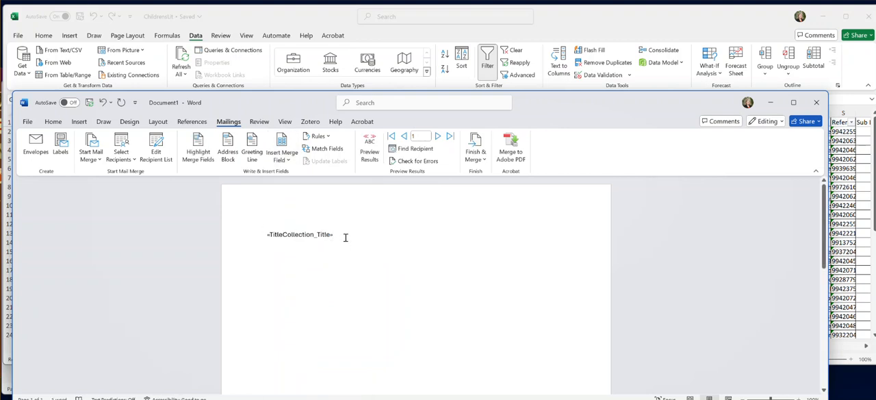
Step: Italicize the TitleCollection_Title merge field and place the cursor after it
left_click_drag(344, 237, 211, 220)
key("ctrl+i")
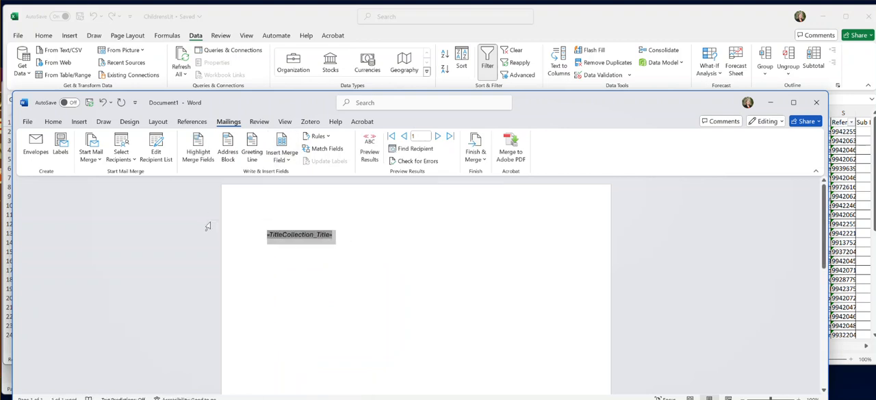
left_click(375, 244)
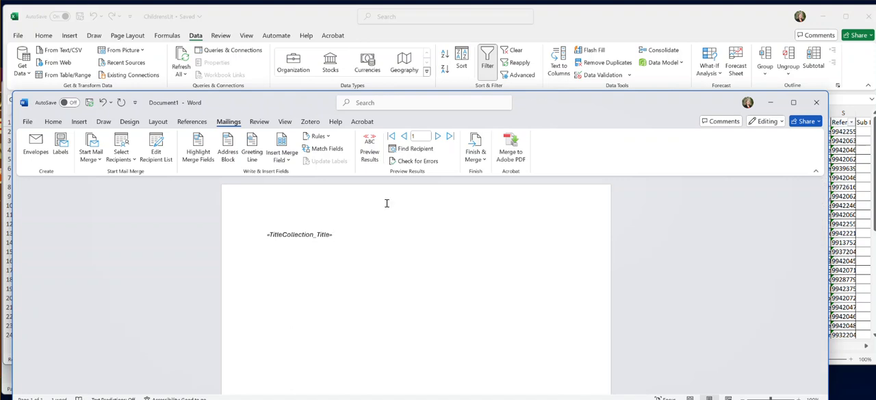
Step: Insert the AuthorCreator merge field after the title field, followed by a period
left_click(281, 159)
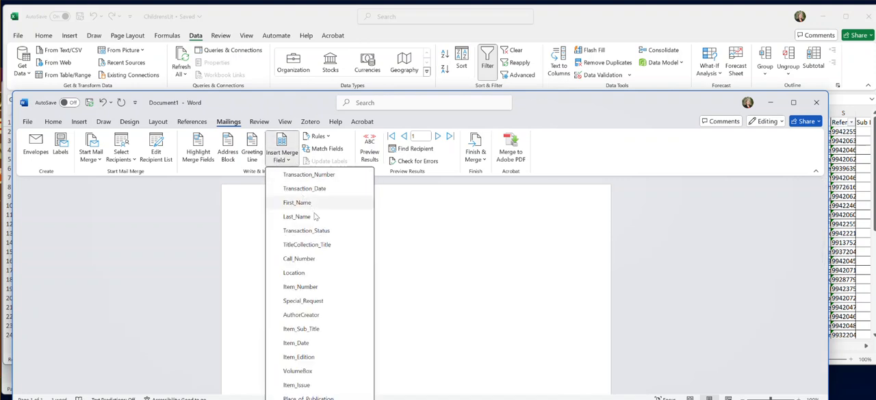
left_click(319, 315)
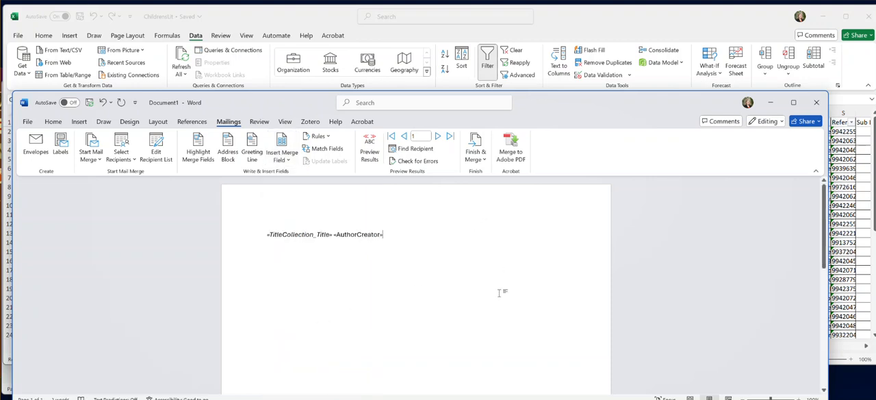
type(".")
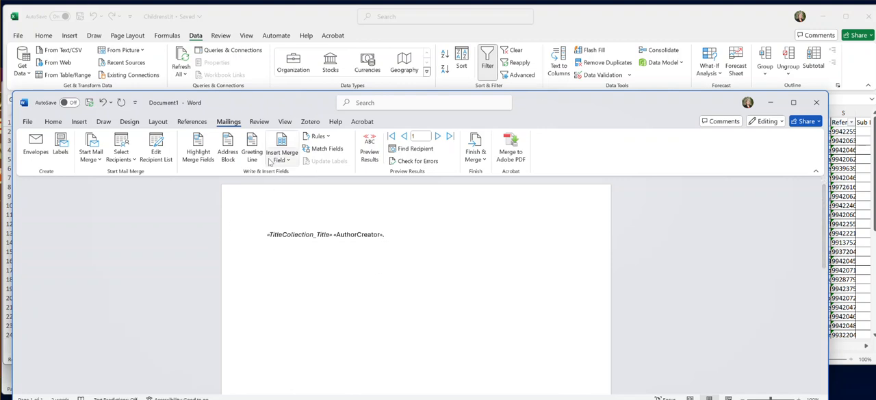
Step: Add the Place_of_Publication and Item_Publisher merge fields after the author's period, separated by a space
left_click(271, 160)
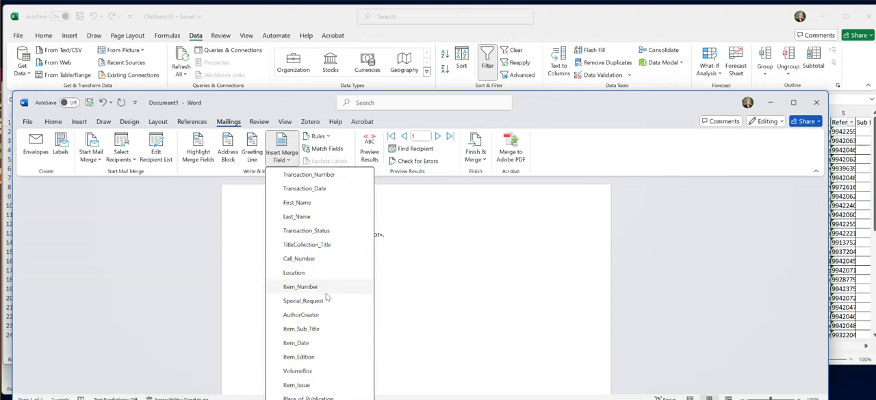
scroll(327, 297, "down", 2)
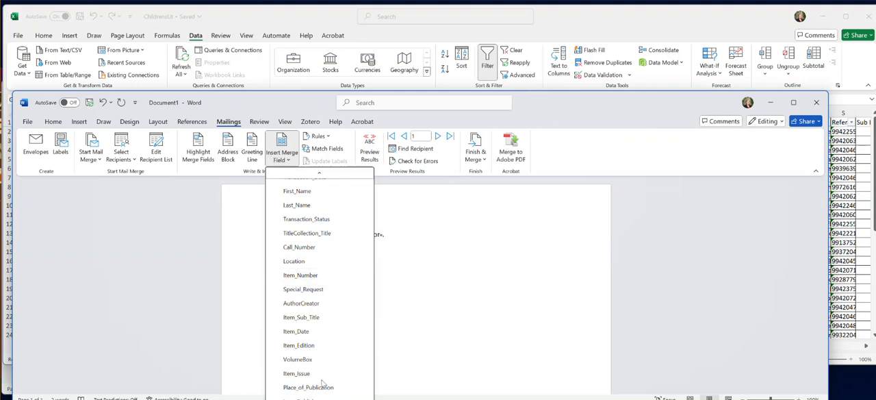
left_click(331, 369)
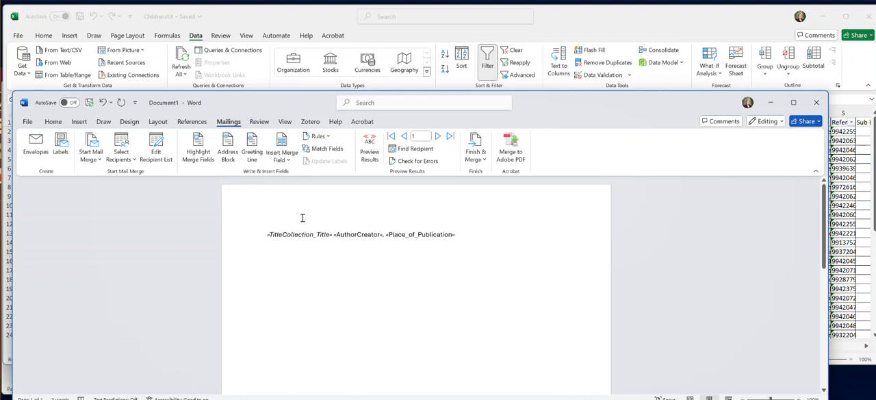
left_click(281, 154)
scroll(314, 301, "down", 2)
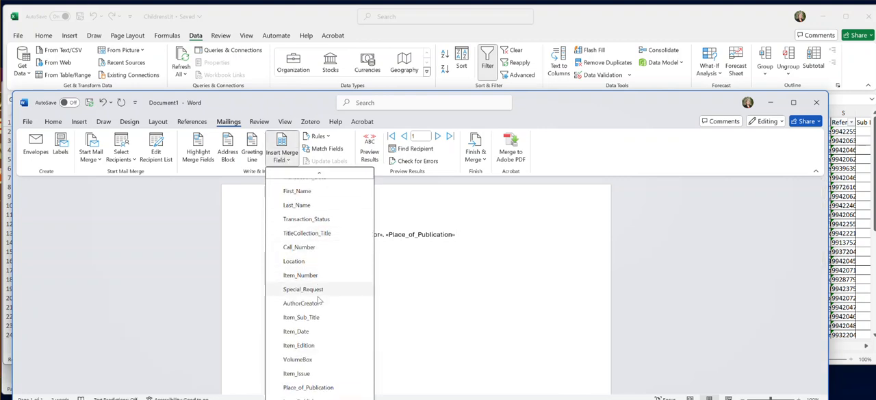
left_click(315, 356)
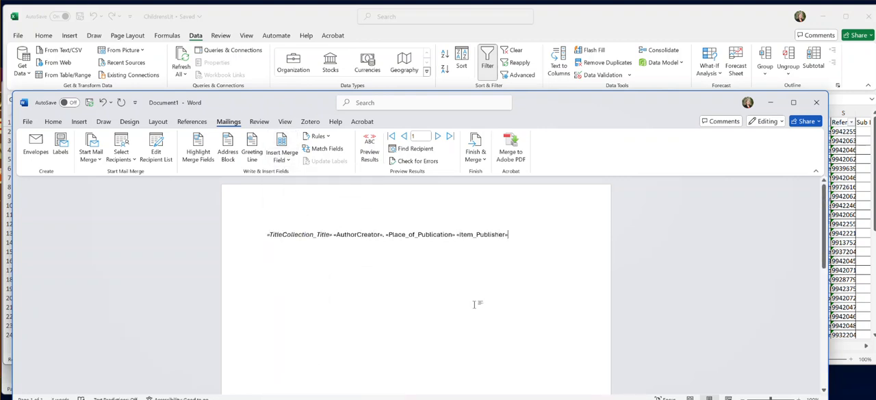
Step: Add the Item_Date and Item_Edition merge fields after the publisher field, ending with a period
left_click(281, 156)
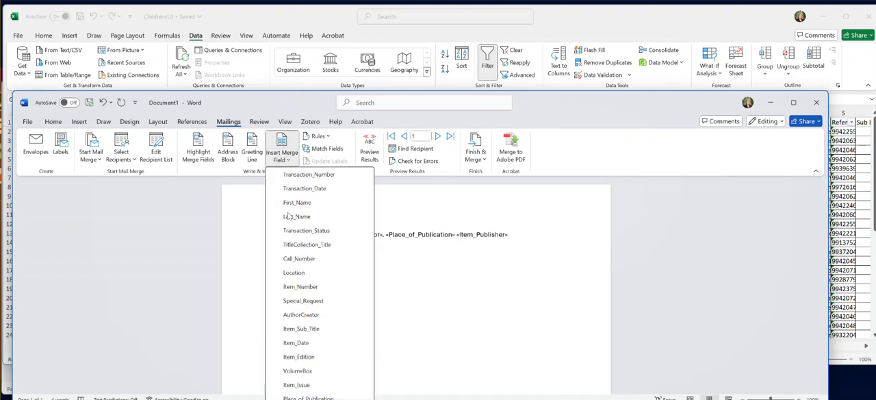
left_click(301, 348)
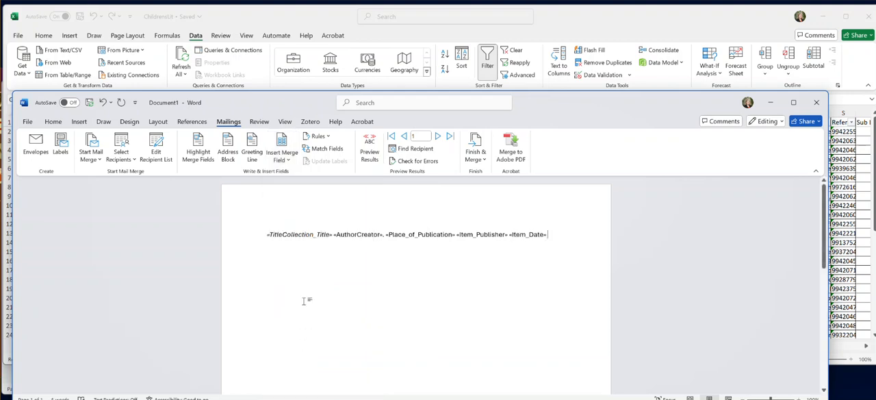
left_click(287, 159)
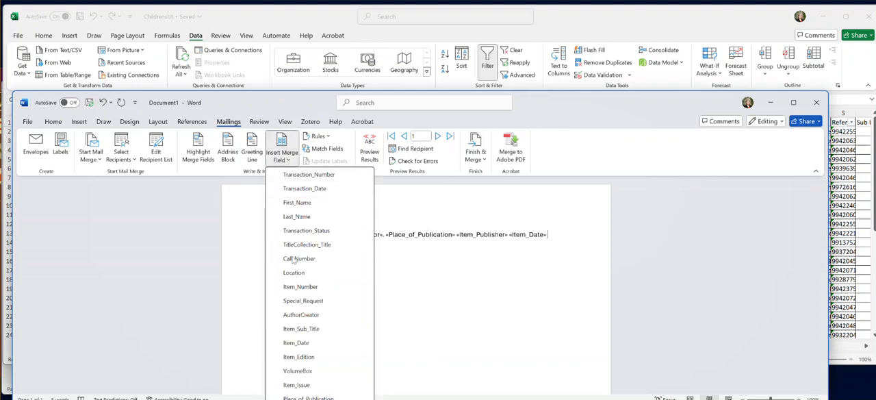
left_click(299, 356)
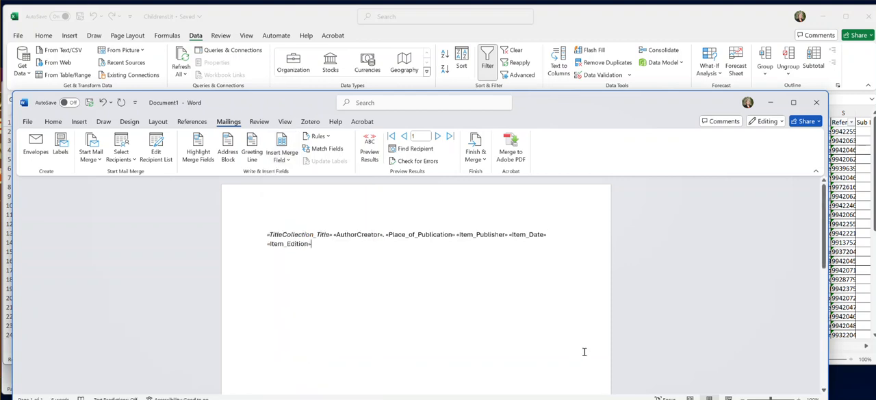
type(".")
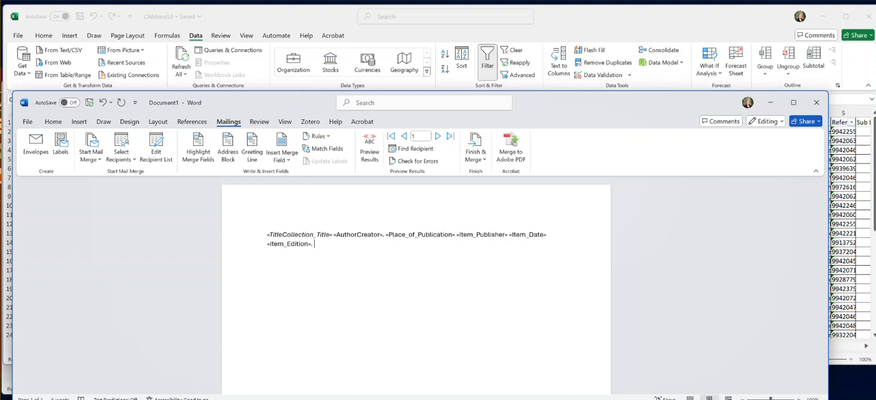
Step: Write the label "UConn Archives and Special Collections call number:" after the edition field's period
type("Archi")
key("BackSpace")
key("BackSpace")
type("UConn Archives and Special Col")
key("BackSpace")
key("BackSpace")
key("BackSpace")
type("Collections call number")
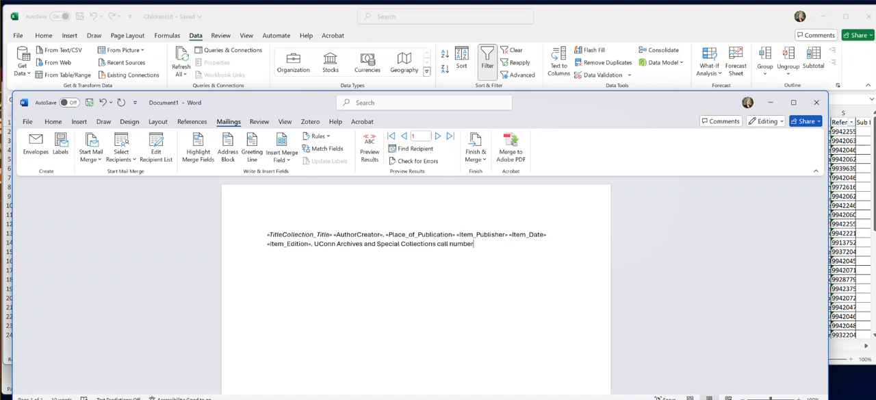
type(":")
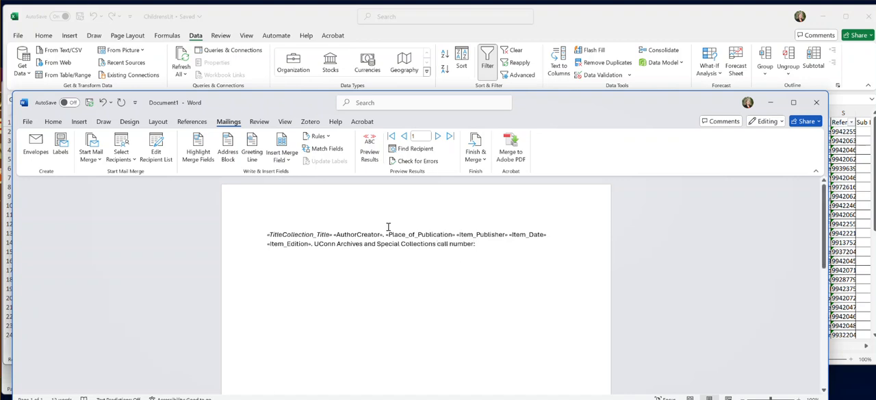
Step: Insert the Call_Number merge field after the label, end the entry with a paragraph break, and briefly preview the merged result
left_click(283, 160)
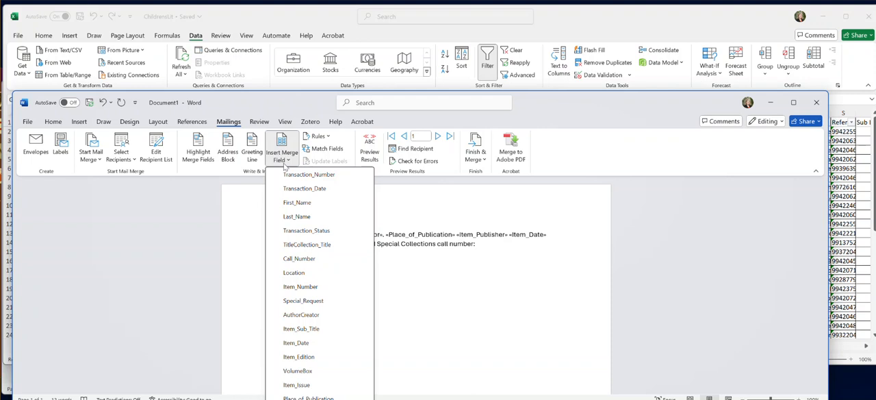
left_click(301, 258)
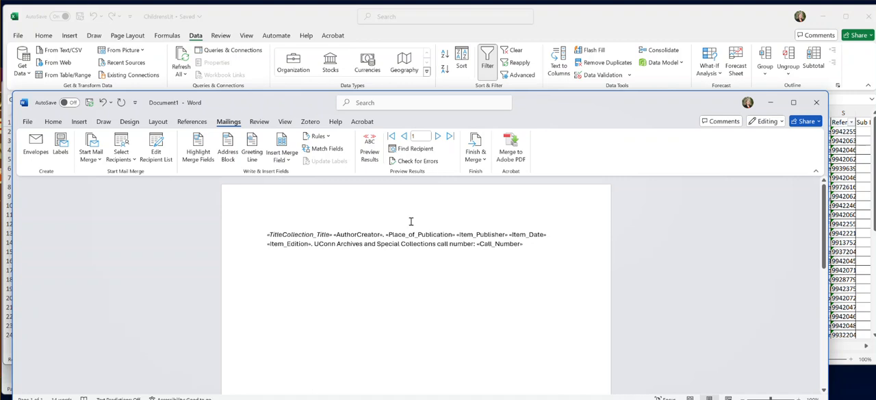
left_click(370, 151)
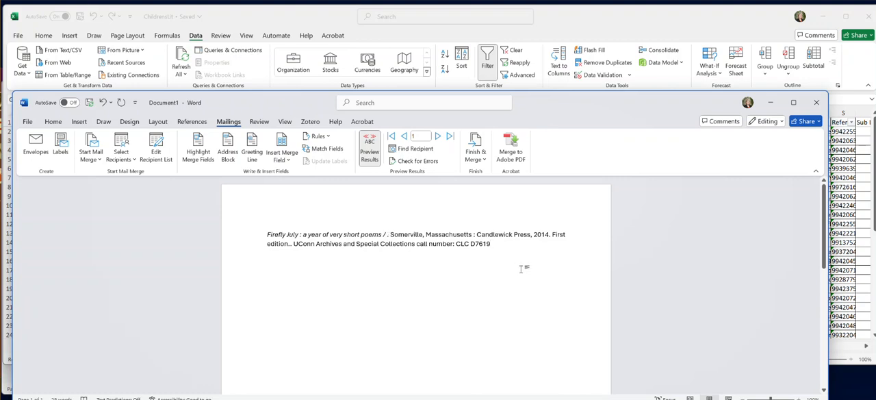
left_click(370, 153)
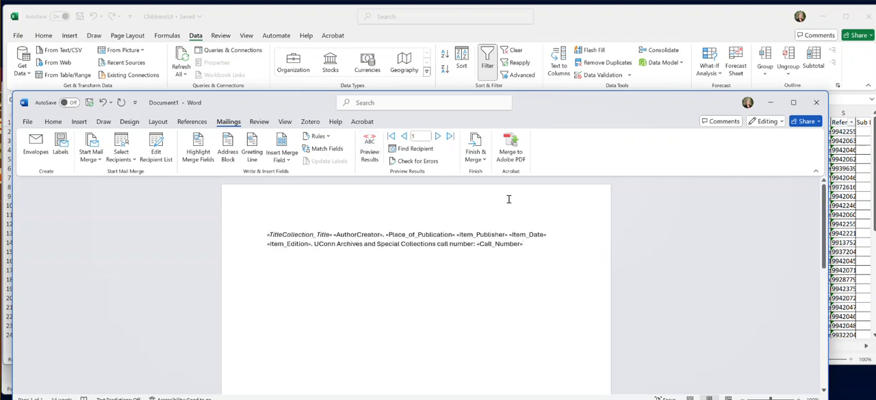
Step: Finish the merge by sending all records to a new editable document
left_click(479, 149)
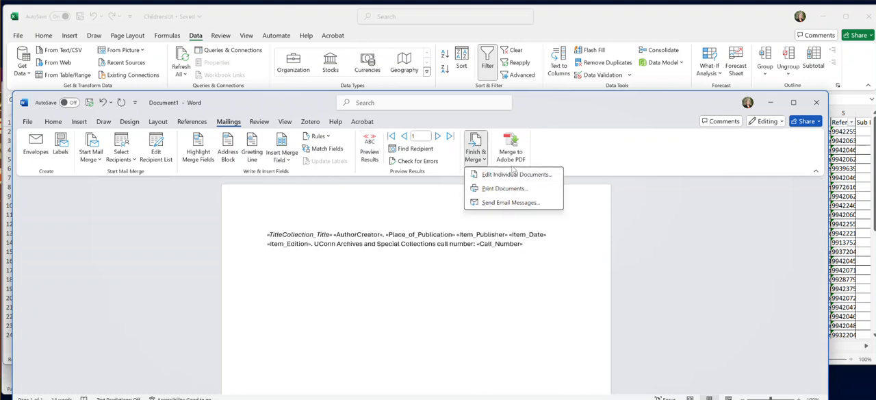
left_click(513, 176)
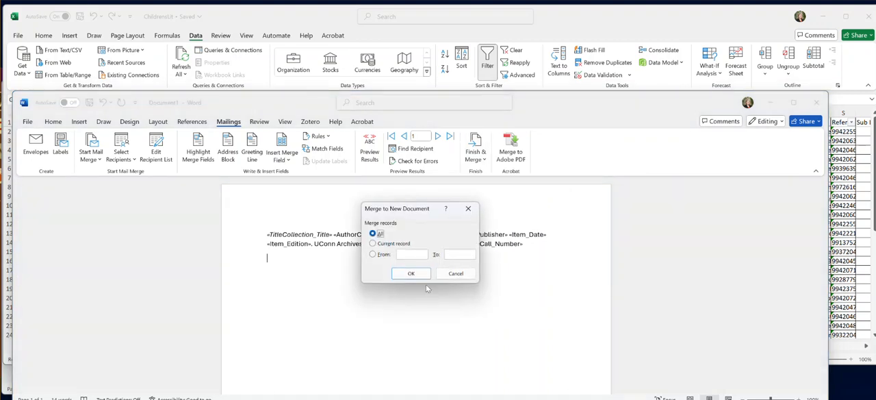
left_click(411, 273)
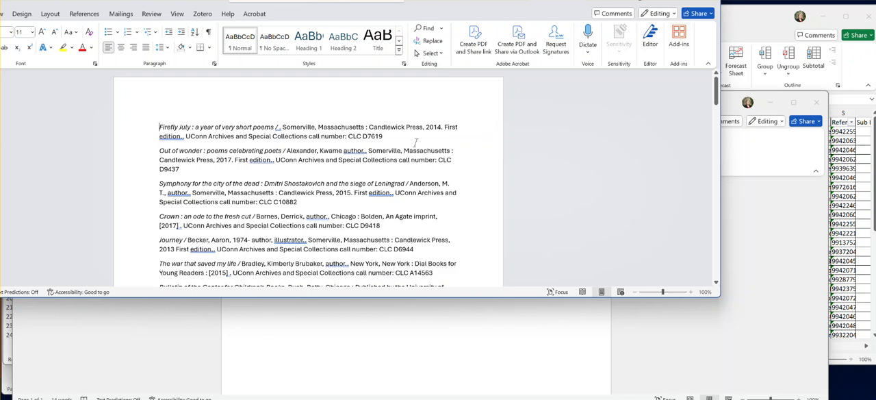
Step: Examine the merged citations for punctuation and completeness, comparing them with the merge field layout in the source document
scroll(416, 142, "down", 1)
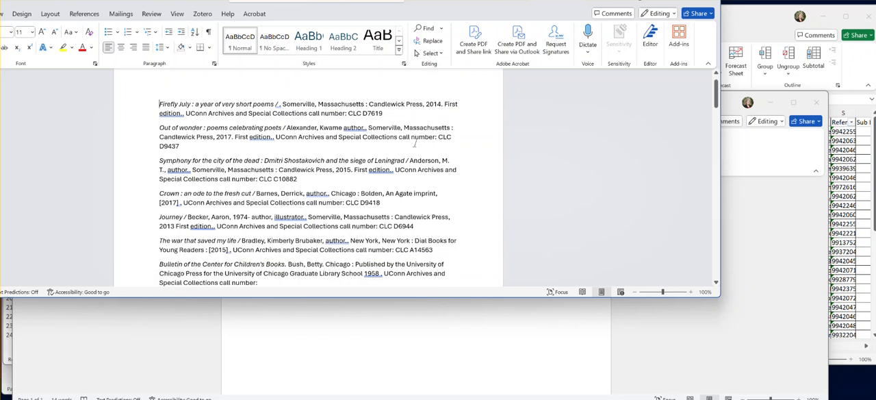
scroll(415, 142, "down", 2)
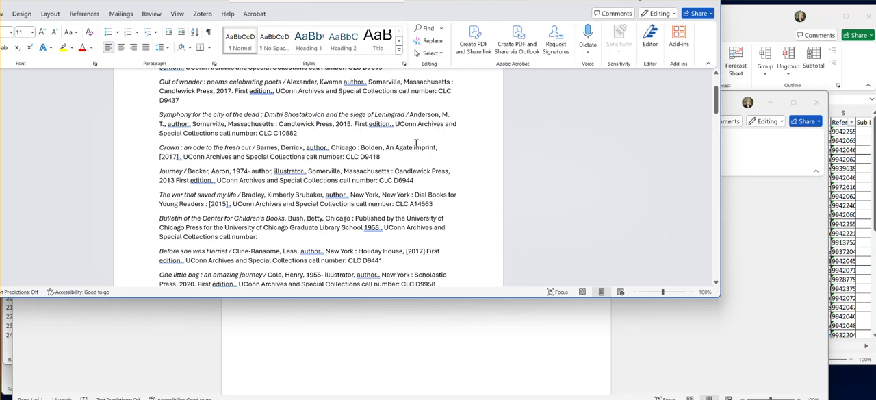
scroll(415, 142, "down", 2)
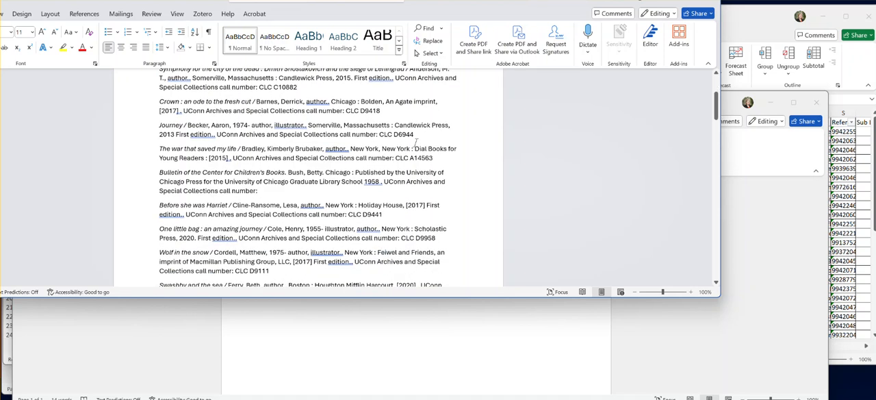
scroll(415, 143, "down", 2)
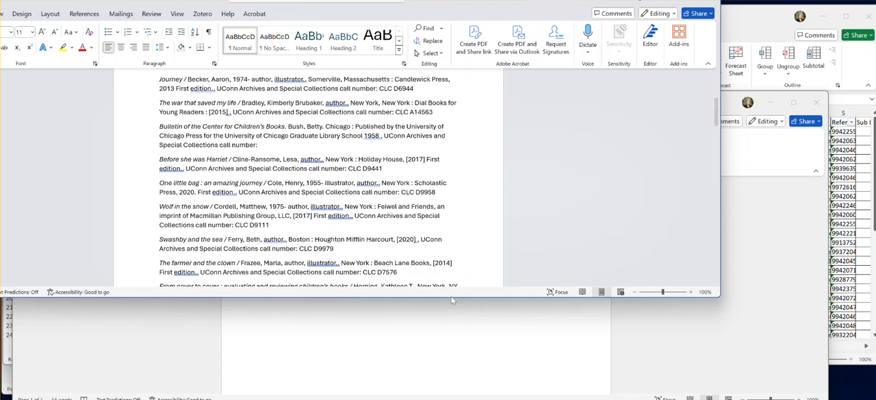
left_click(508, 351)
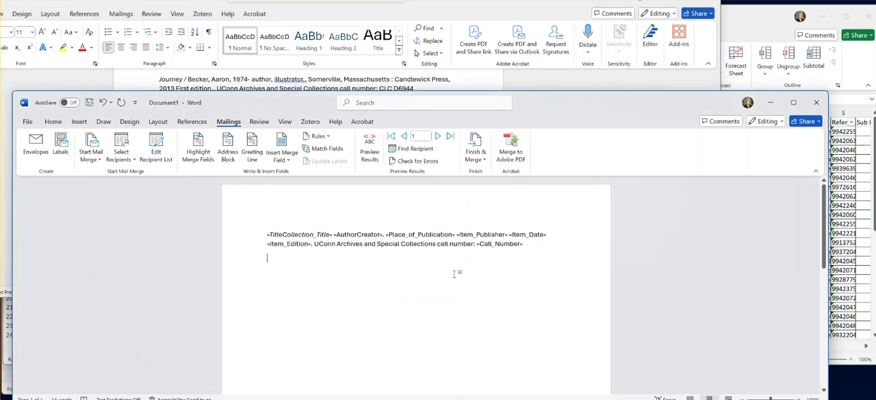
key("alt+Tab")
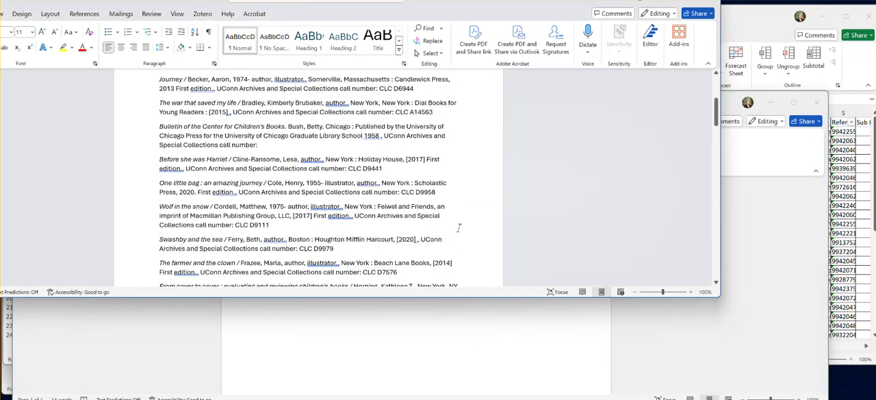
scroll(459, 227, "down", 4)
scroll(458, 227, "up", 8)
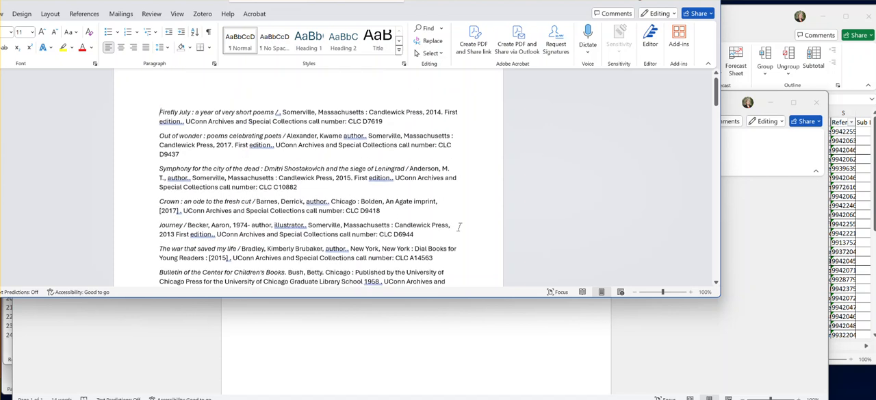
scroll(458, 227, "up", 1)
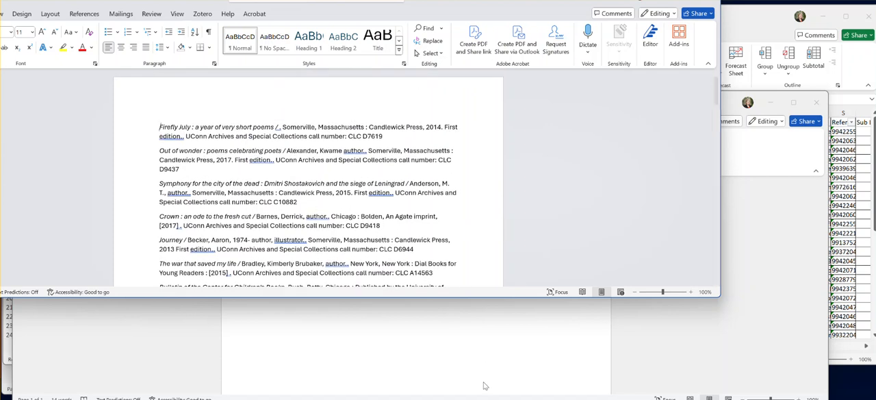
key("alt+Tab")
key("alt+Tab")
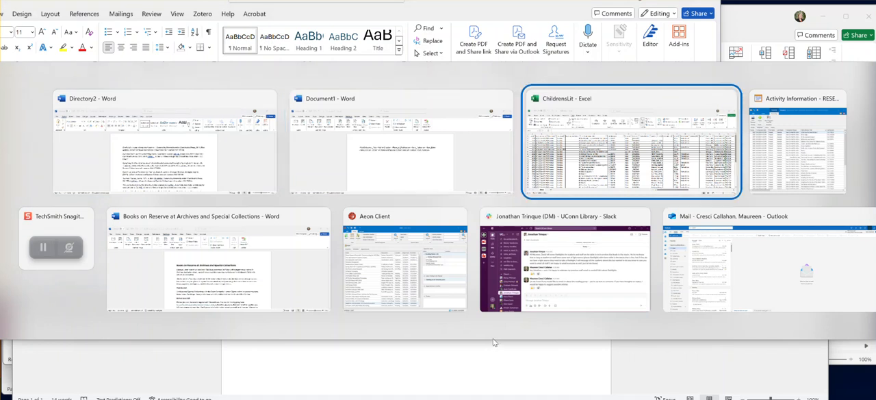
key("alt+Tab")
key("alt+Tab")
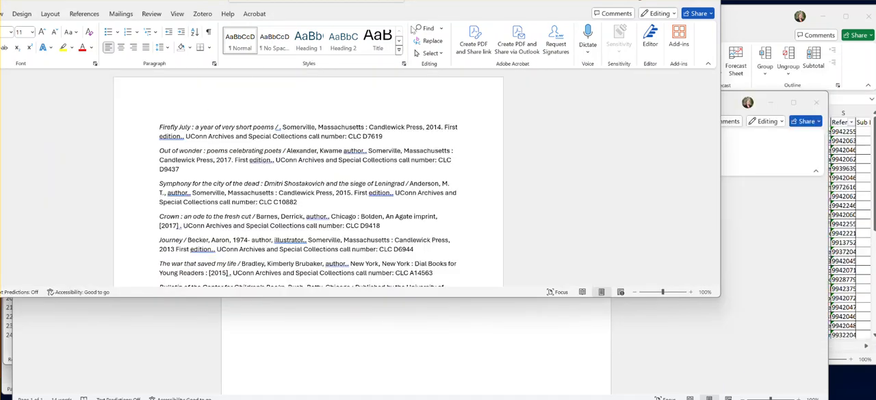